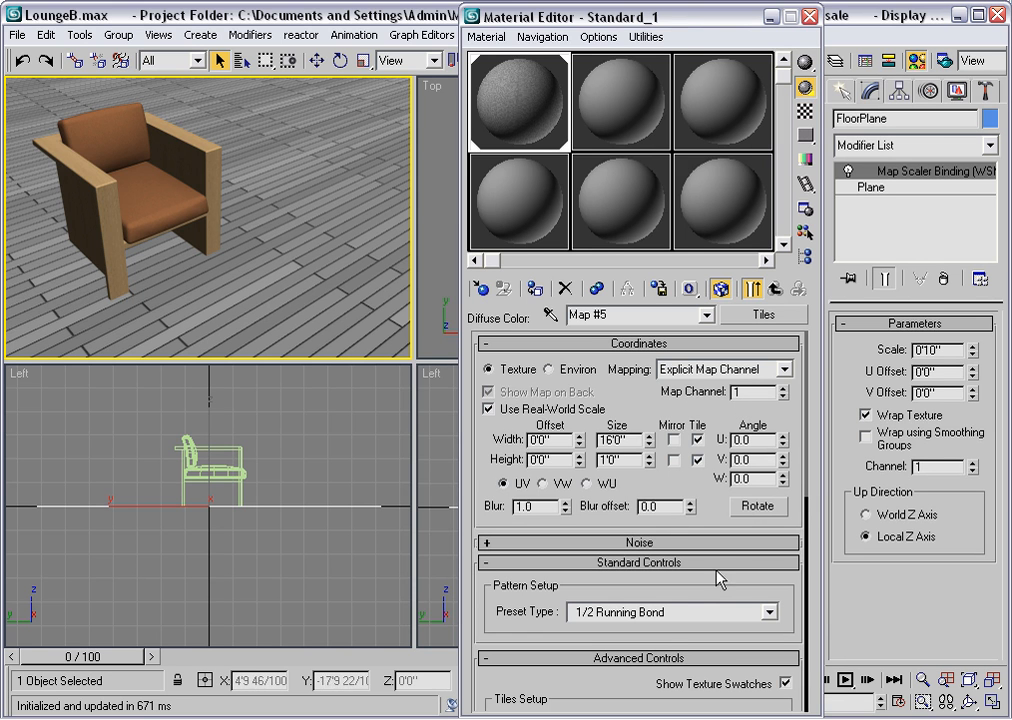
- Assign a Bitmap map using Plank.JPG from the Sample Files folder to the texture in the Tiles Setup
drag(715, 586, 705, 270)
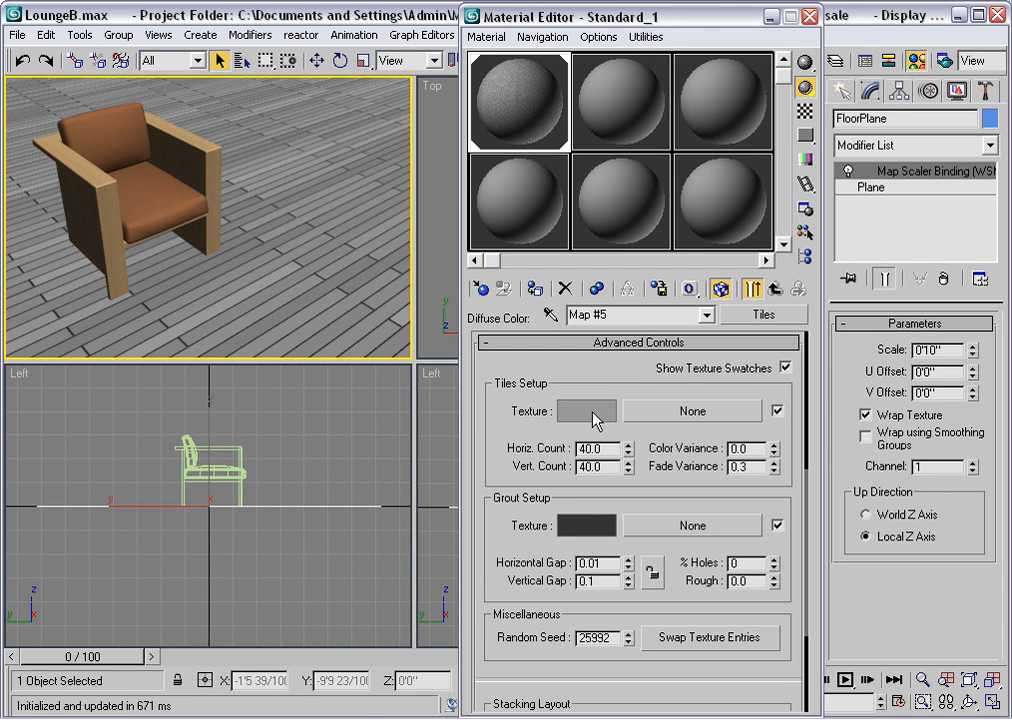
click(677, 412)
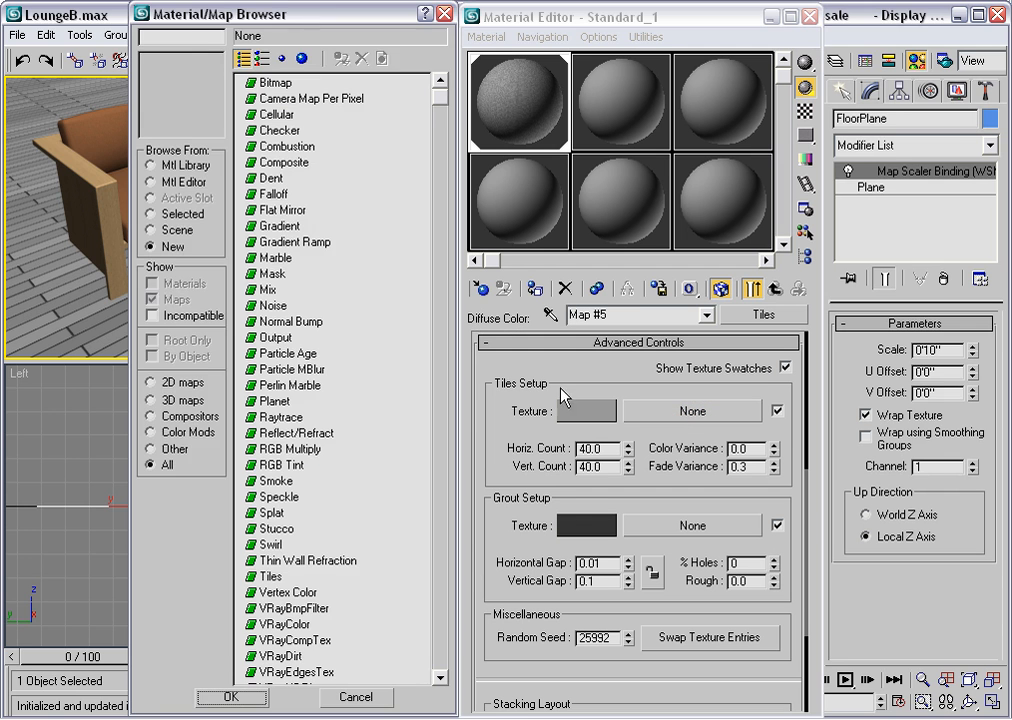
double_click(268, 86)
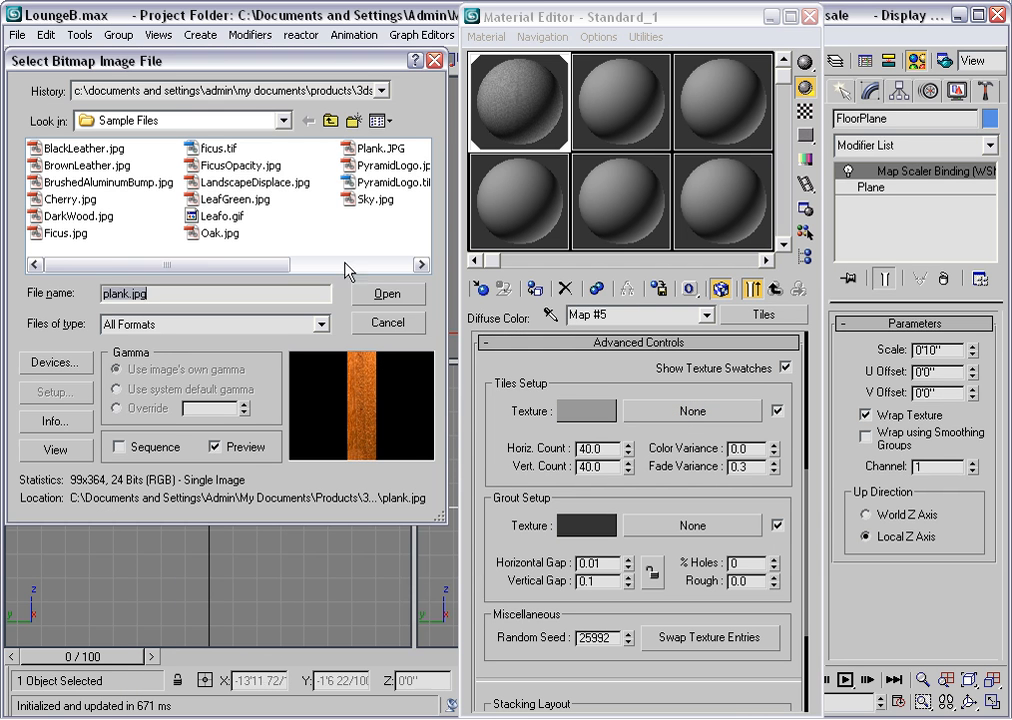
click(369, 150)
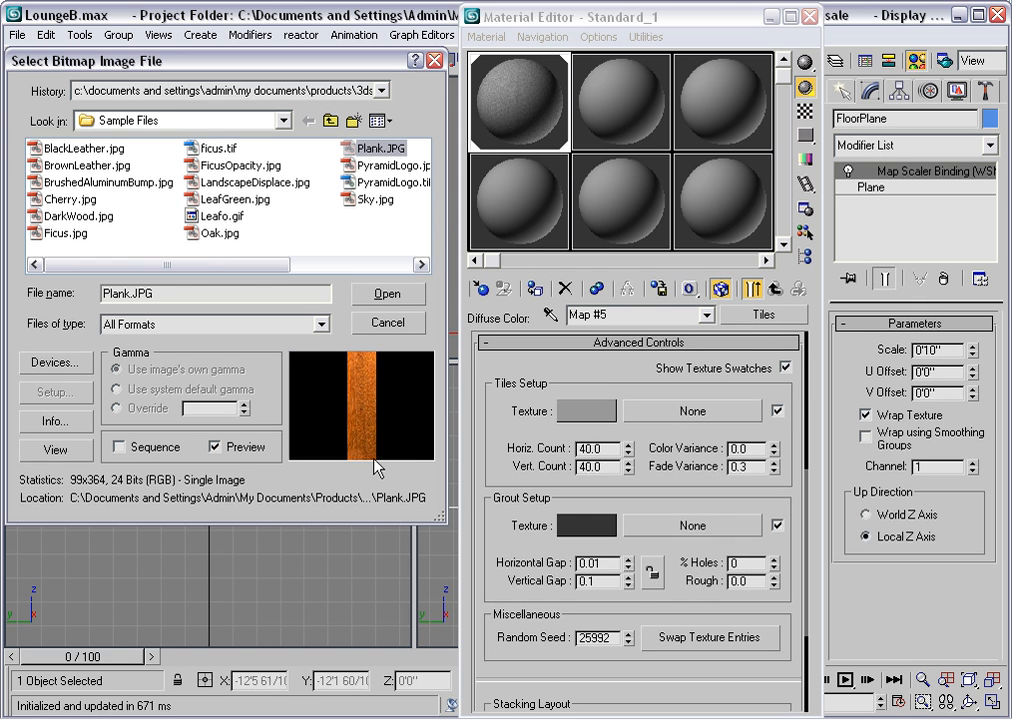
click(382, 300)
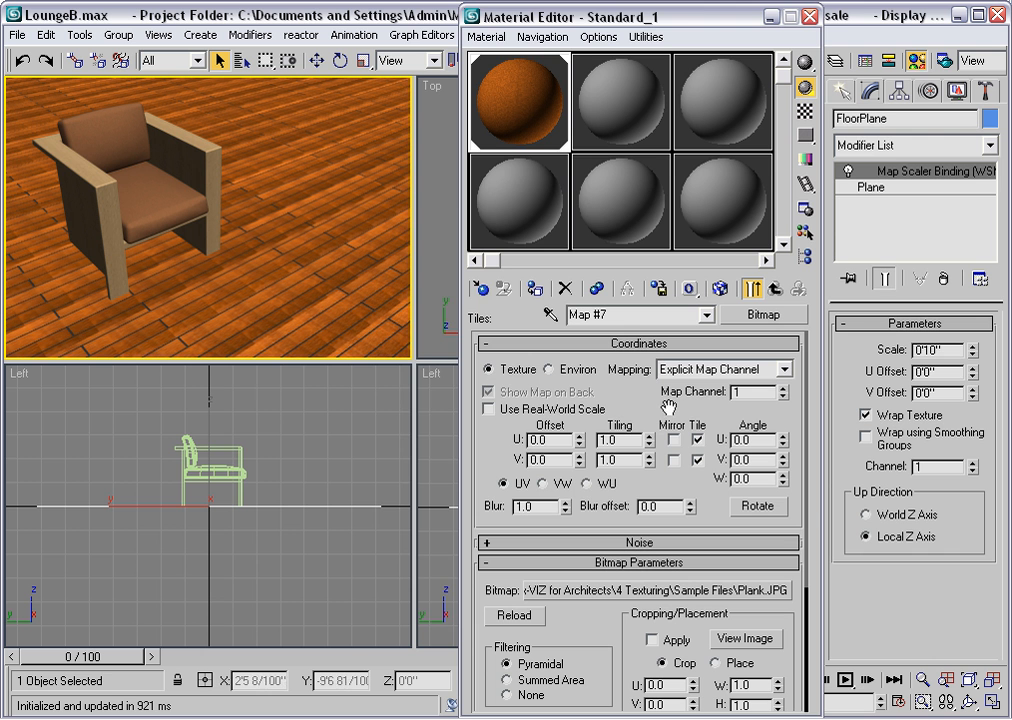
- Set the plank bitmap's map channel to 2, dismiss the missing coordinates warning, and close the ActiveShade view
click(783, 388)
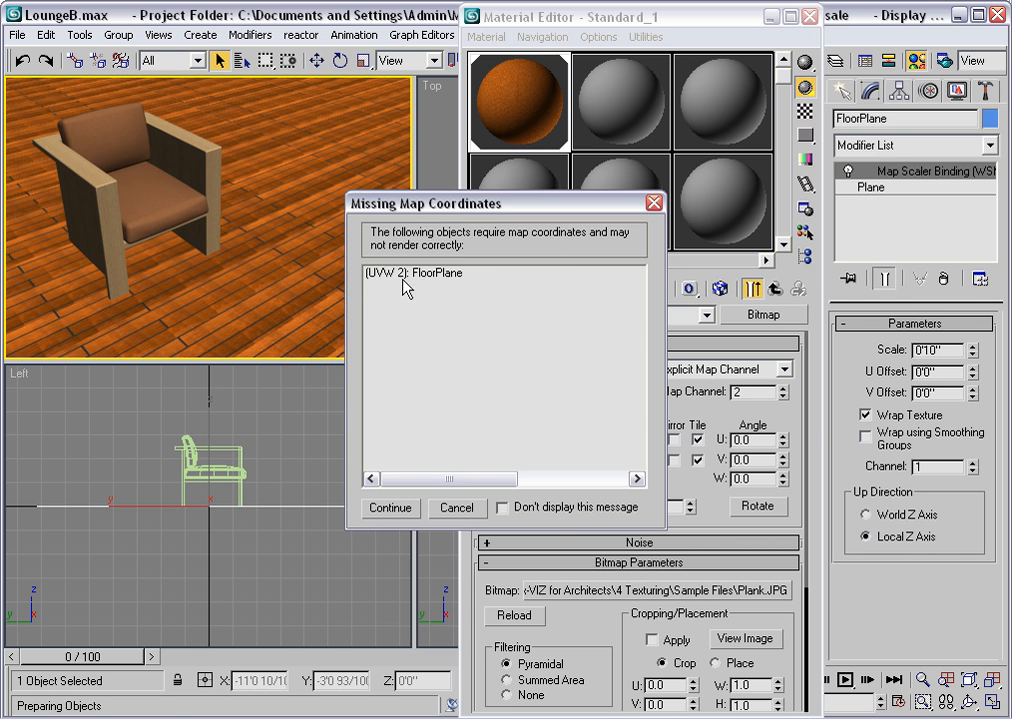
click(458, 507)
right_click(232, 292)
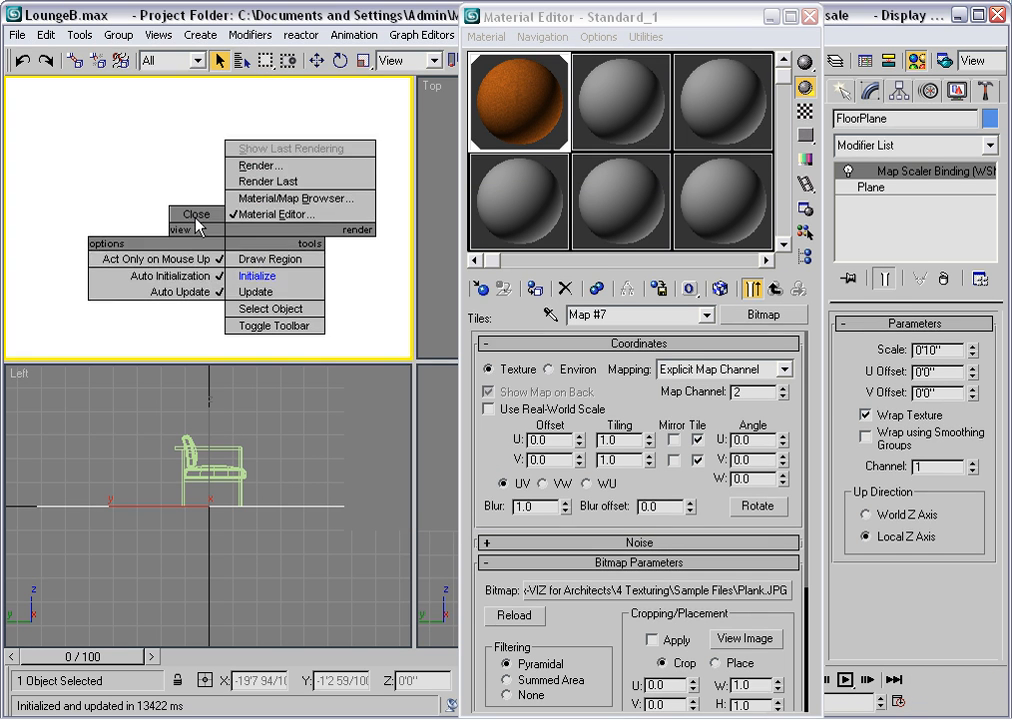
click(199, 281)
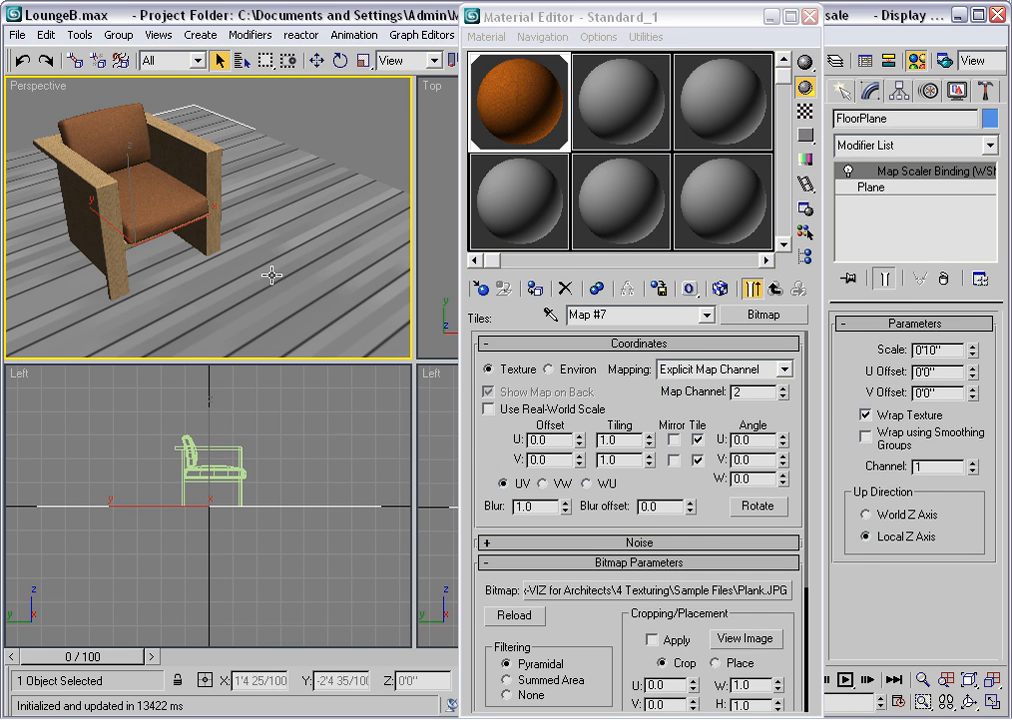
- Add a UVW Map modifier to FloorPlane and set its map channel to 2
click(990, 145)
drag(992, 180, 990, 537)
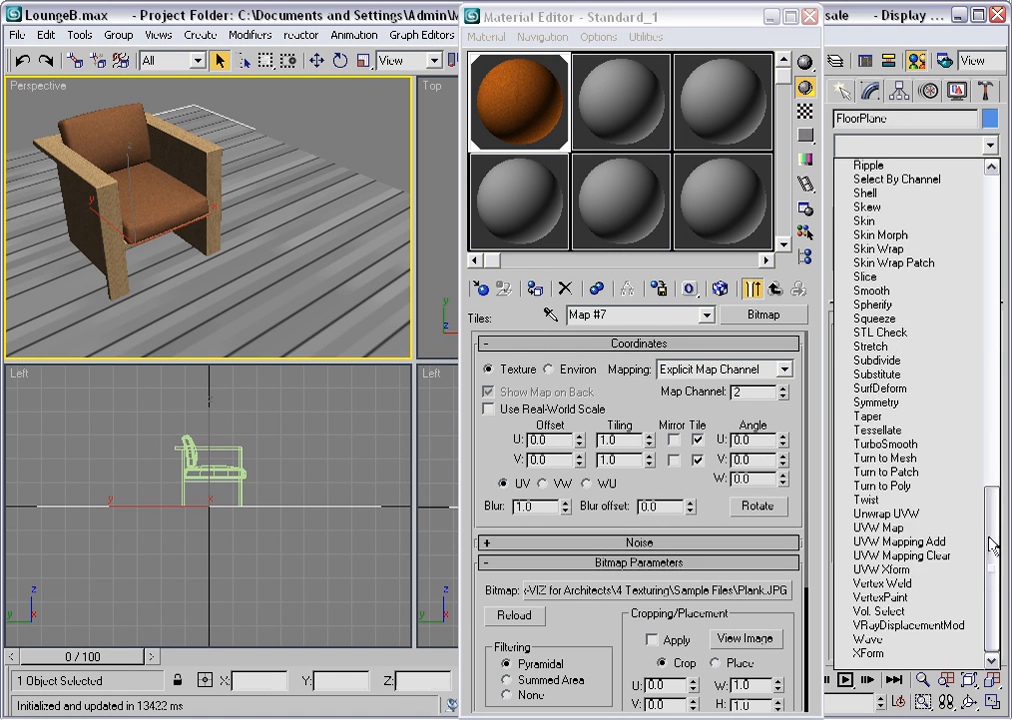
click(866, 528)
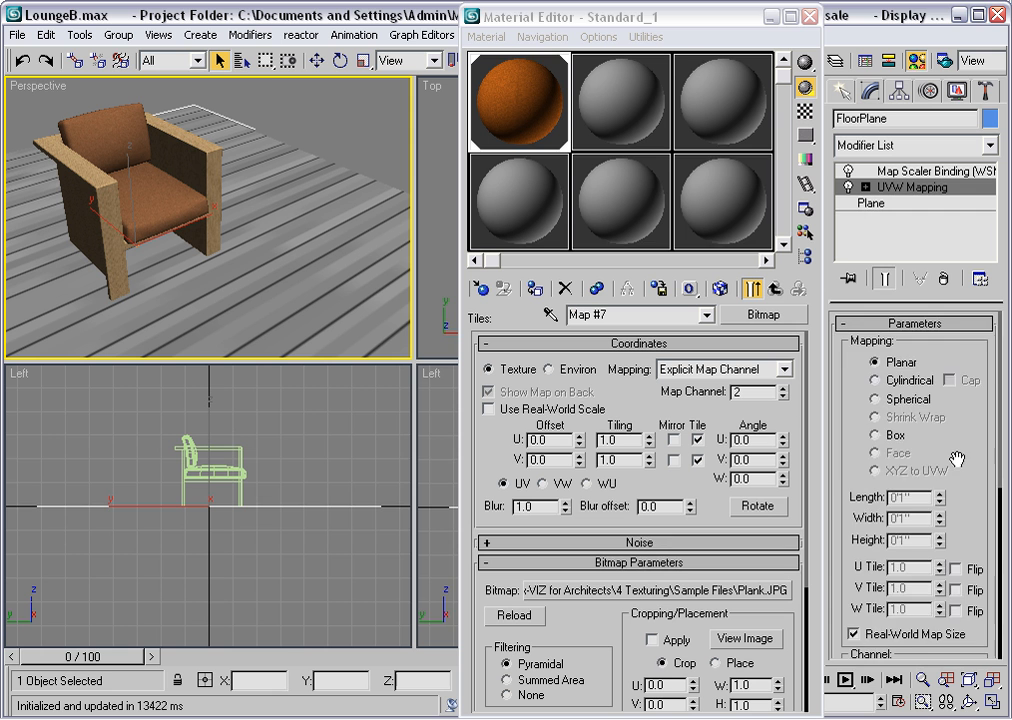
scroll(953, 462, down, 3)
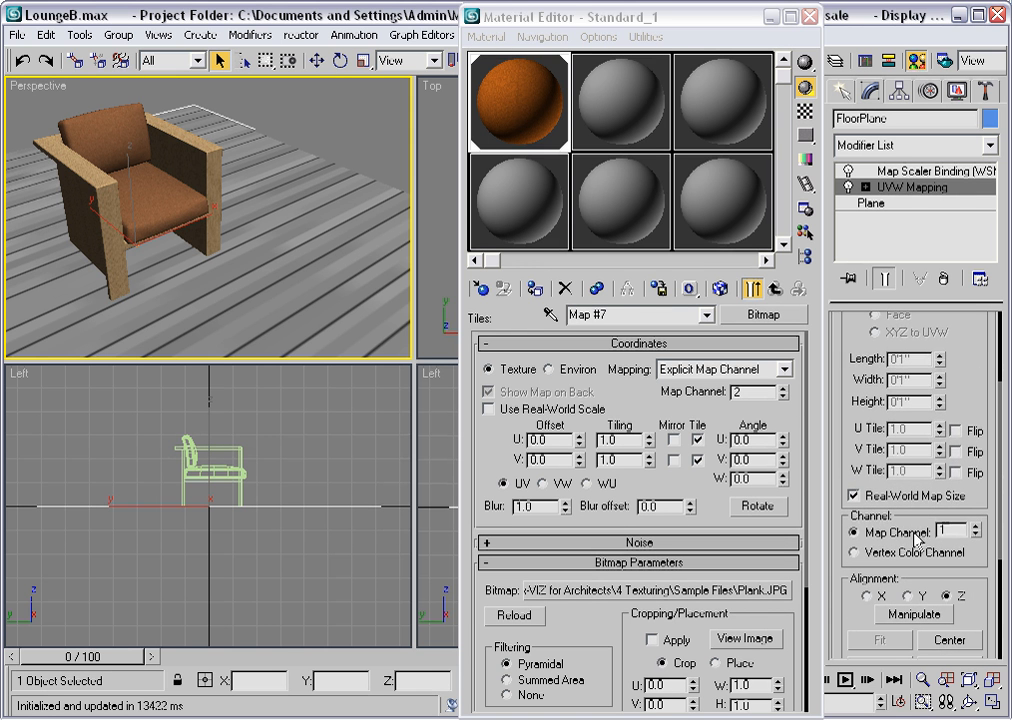
click(976, 527)
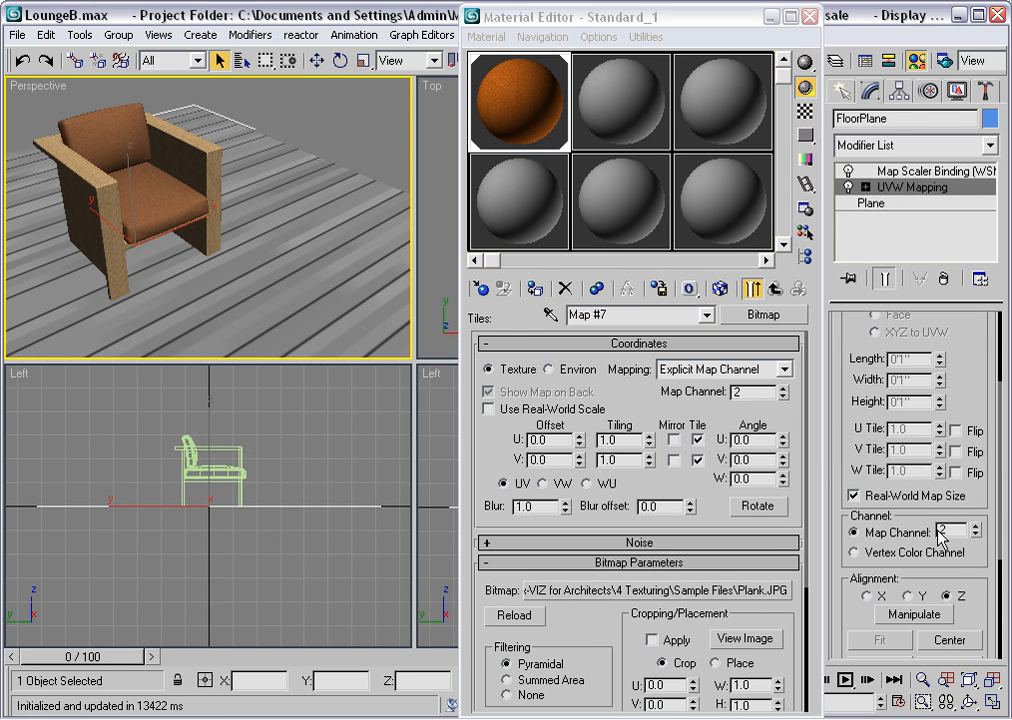
- Enable real-world scale for the plank bitmap and set its size to 4' wide by 4' high
click(489, 409)
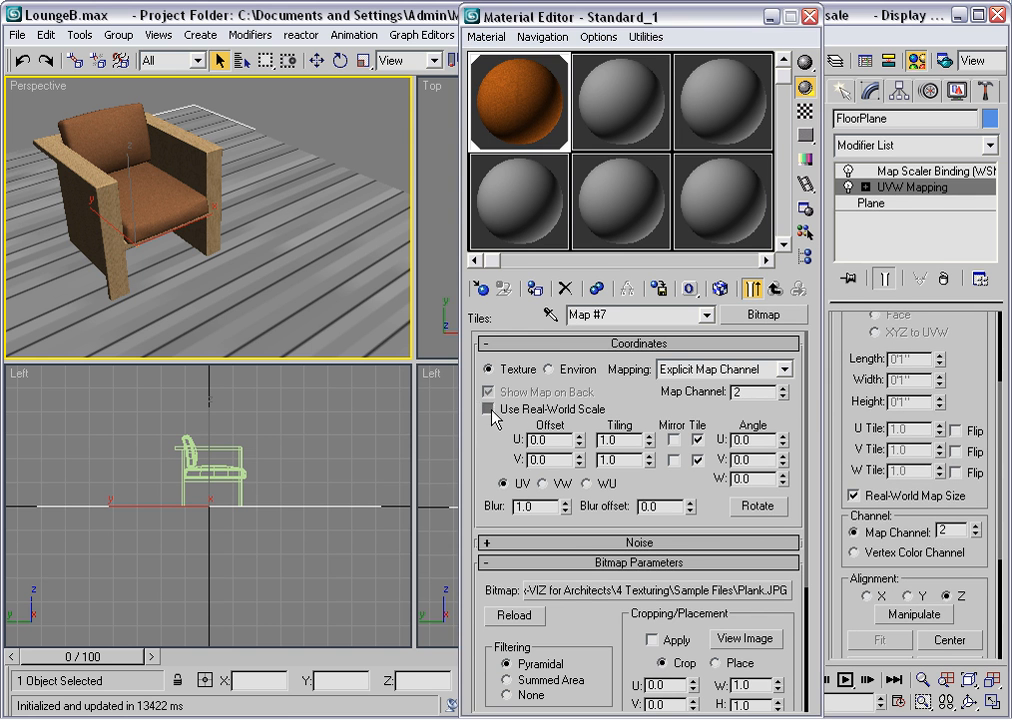
double_click(631, 441)
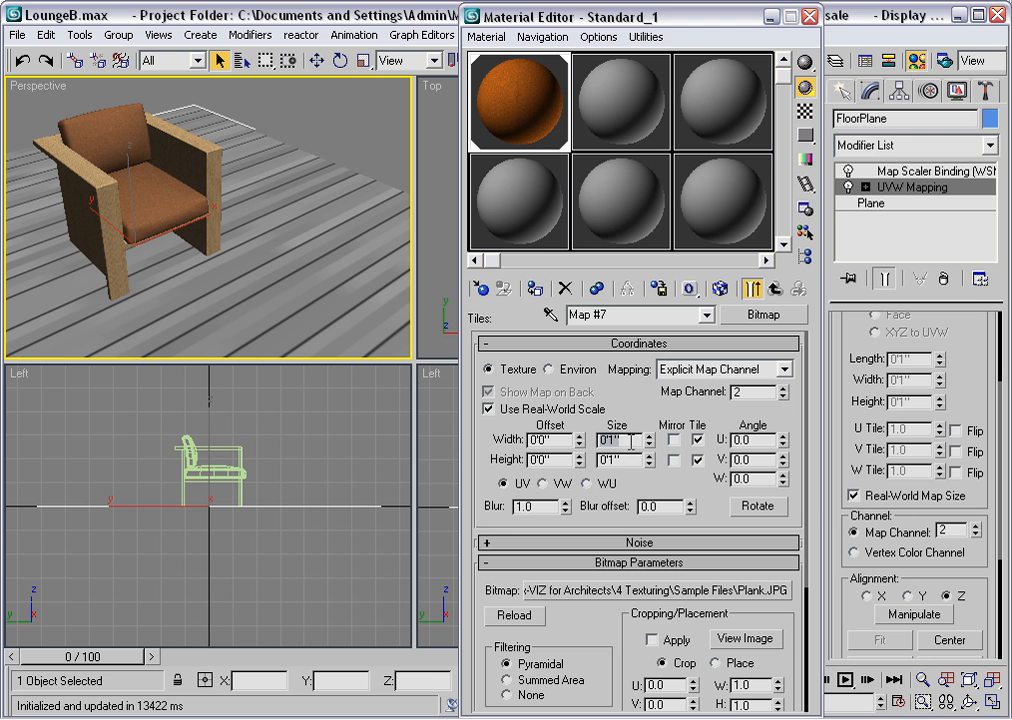
text(4')
key(Tab)
text(4')
key(Return)
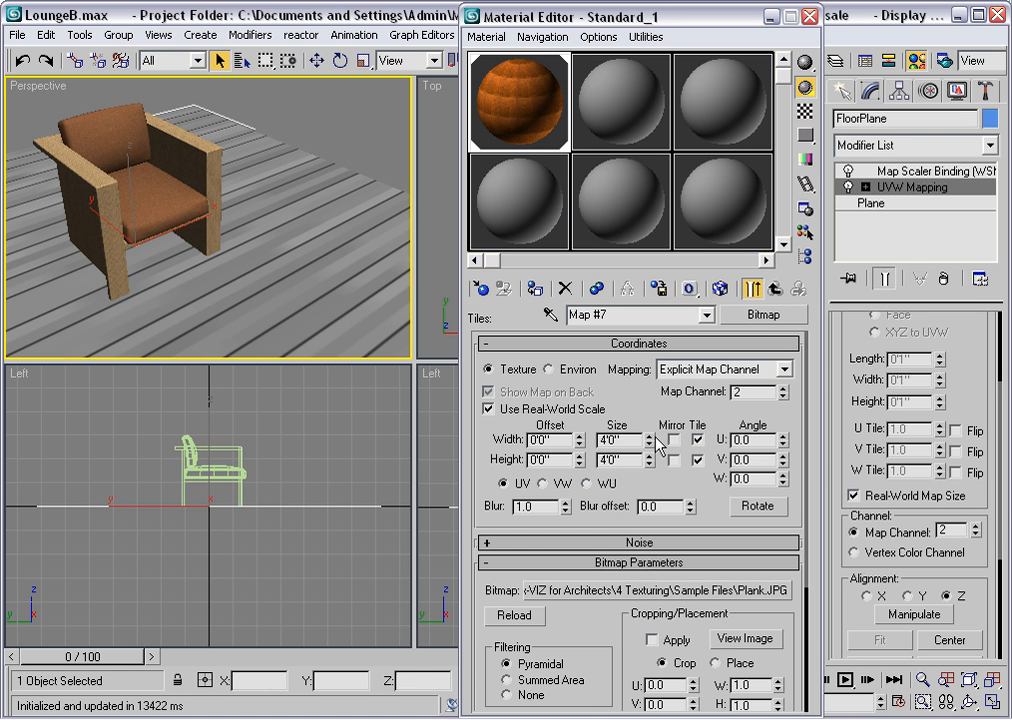
- Switch the Perspective viewport to an ActiveShade rendering of the chair and floor
click(20, 92)
right_click(20, 88)
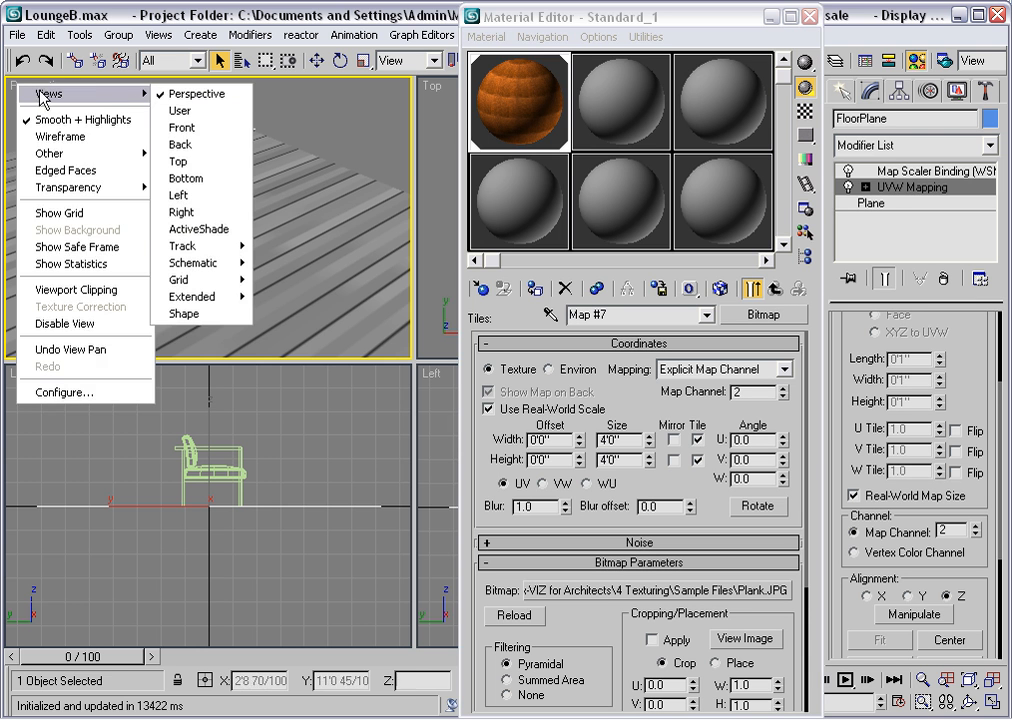
click(184, 226)
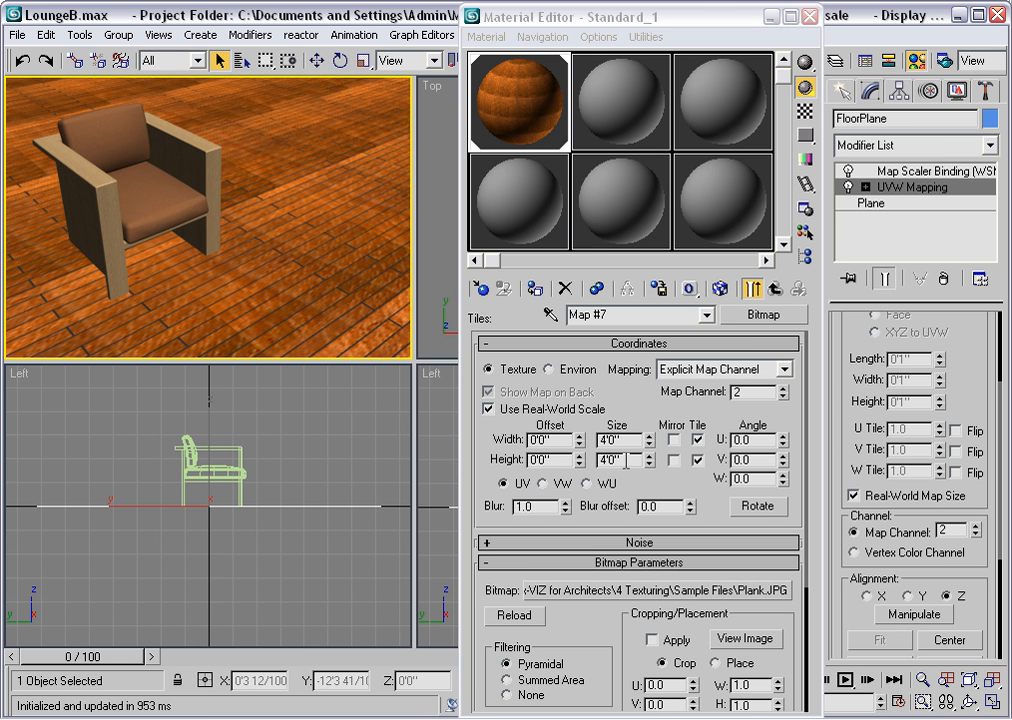
- Set the plank bitmap's real-world size to 16' wide by 1' high
double_click(625, 460)
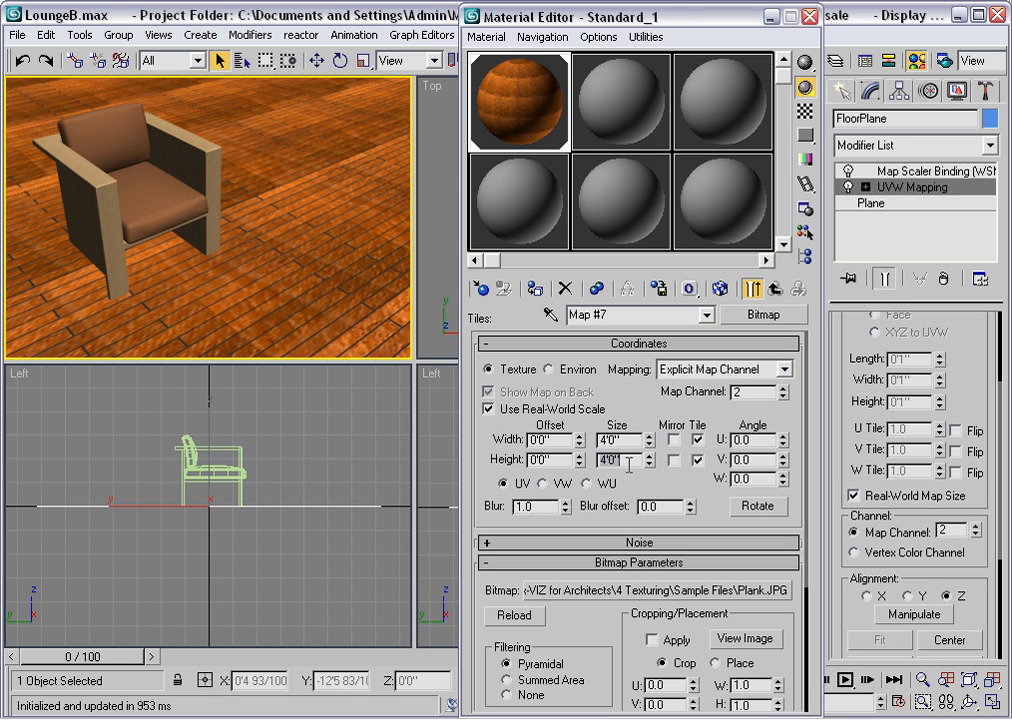
double_click(628, 440)
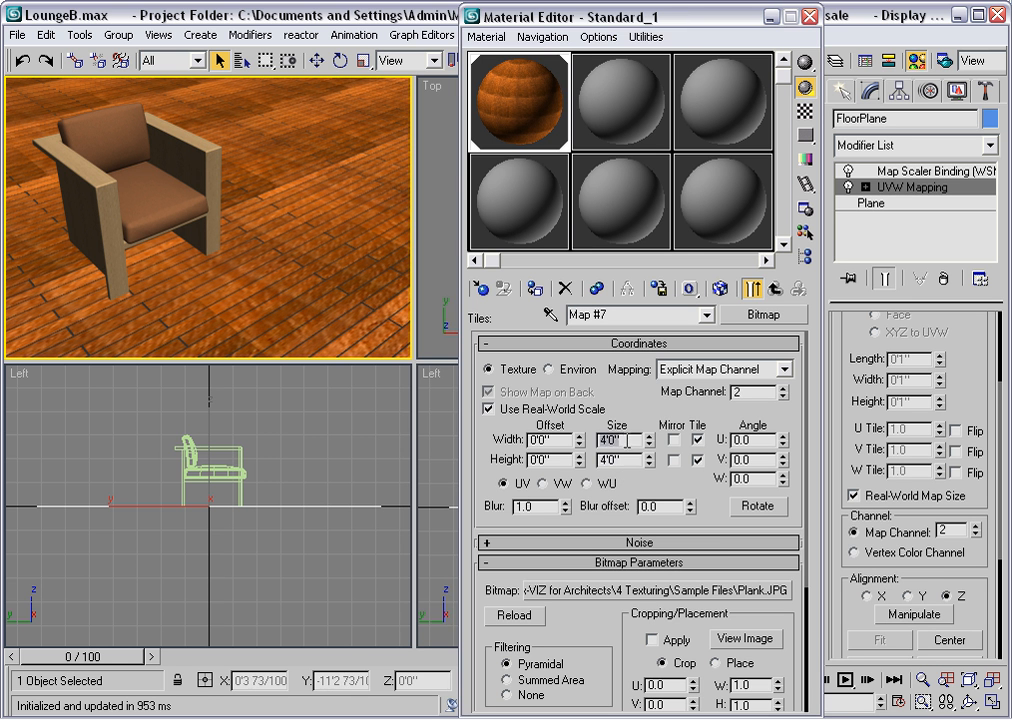
text(16)
key(Tab)
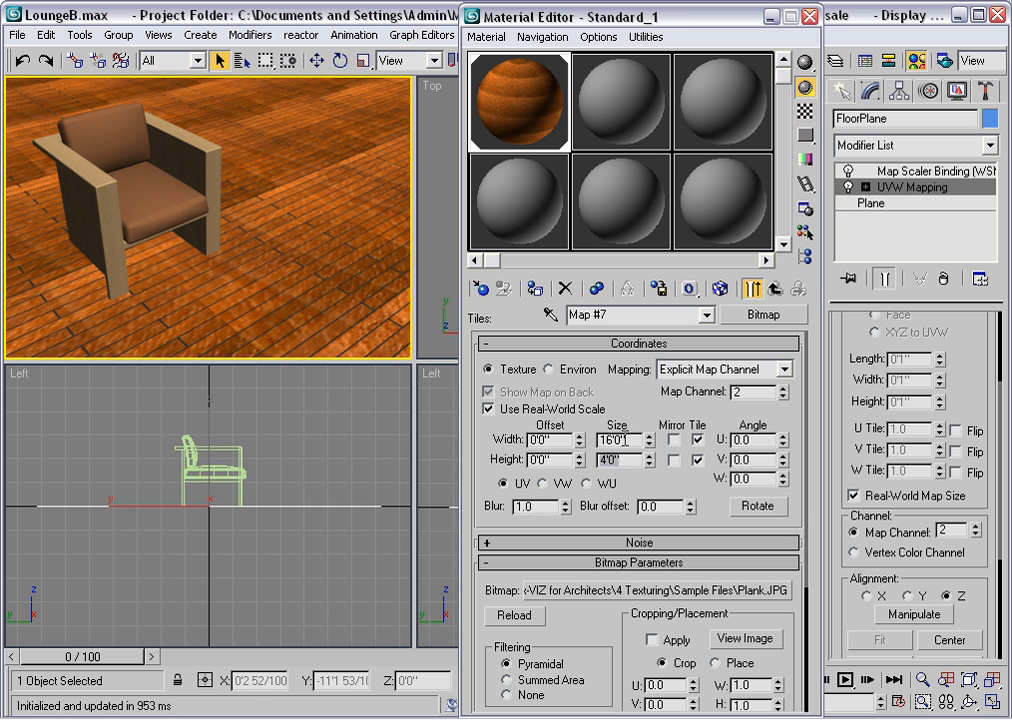
text(1)
key(Return)
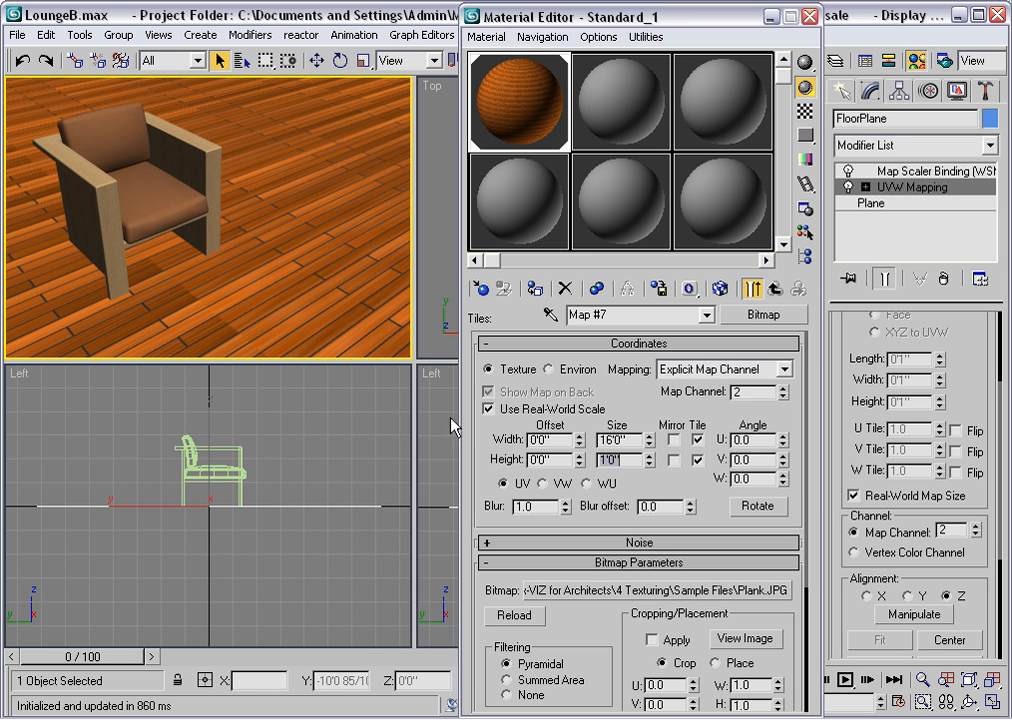
- Set the plank bitmap's real-world size to 4' wide by 6" high
drag(630, 443, 586, 438)
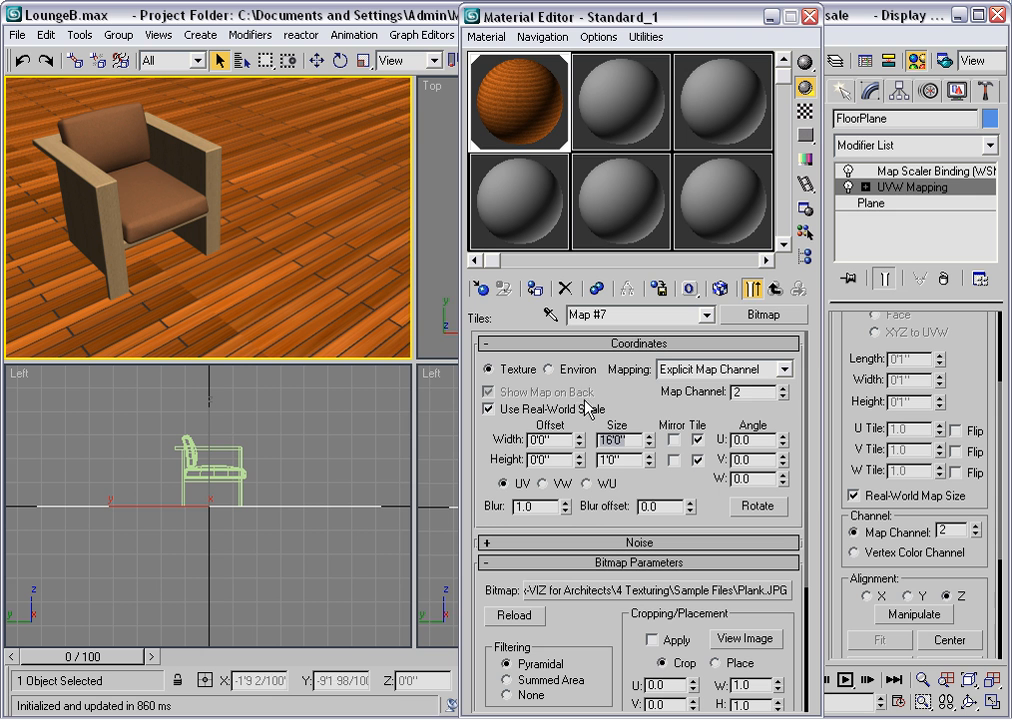
text(4)
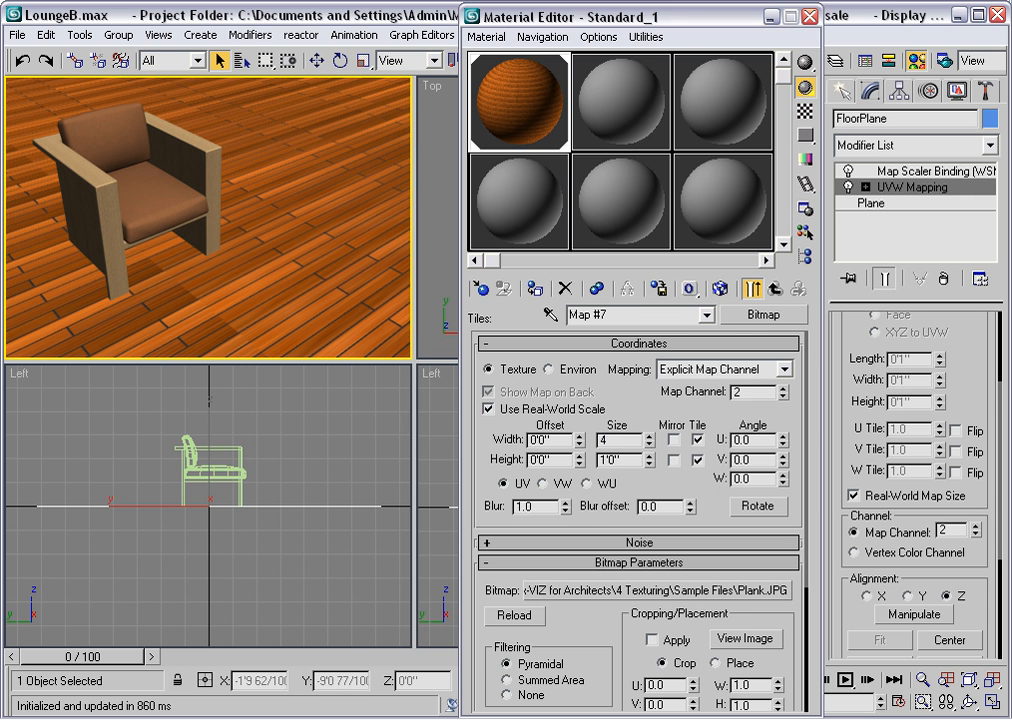
key(Tab)
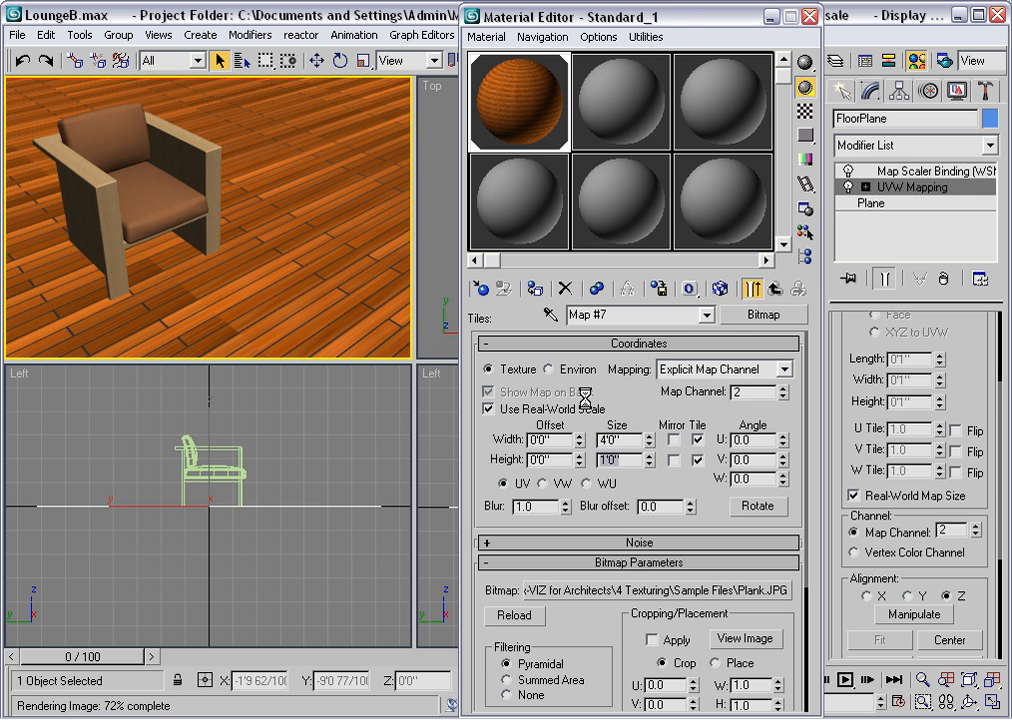
text(0'6")
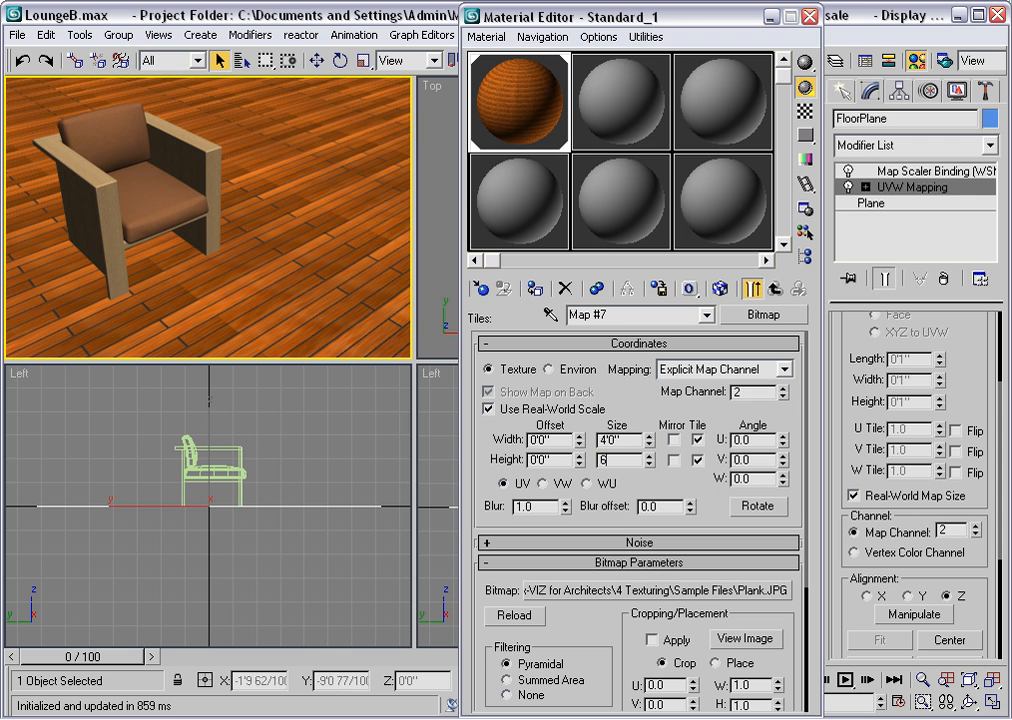
key(Return)
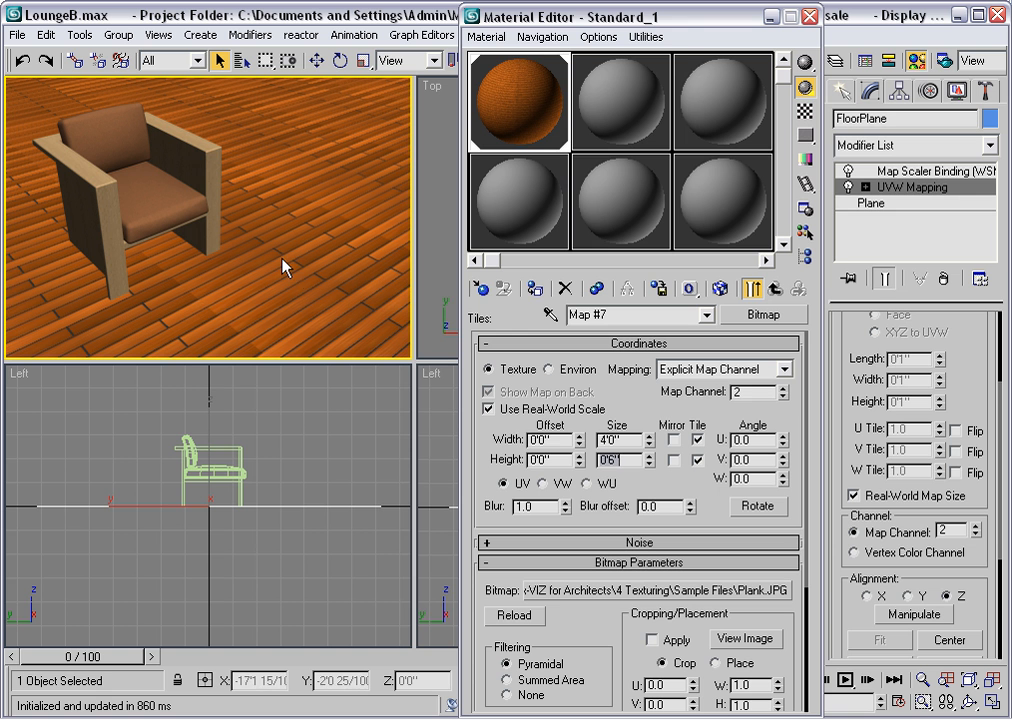
- Set the plank bitmap's width offset to 2'
double_click(550, 440)
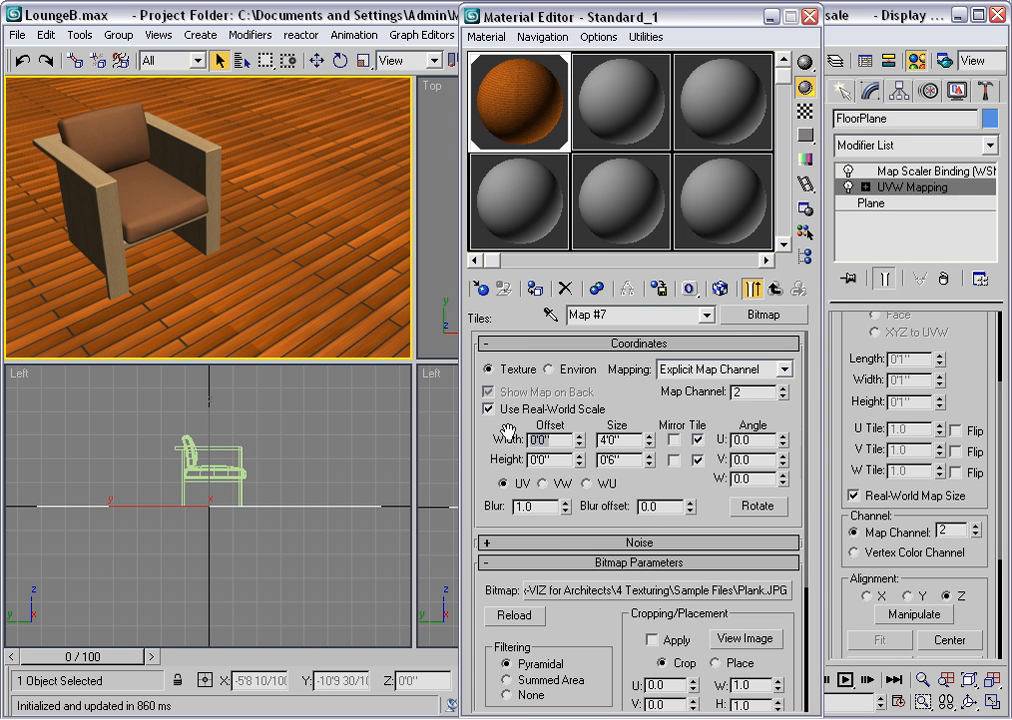
text(2)
key(Return)
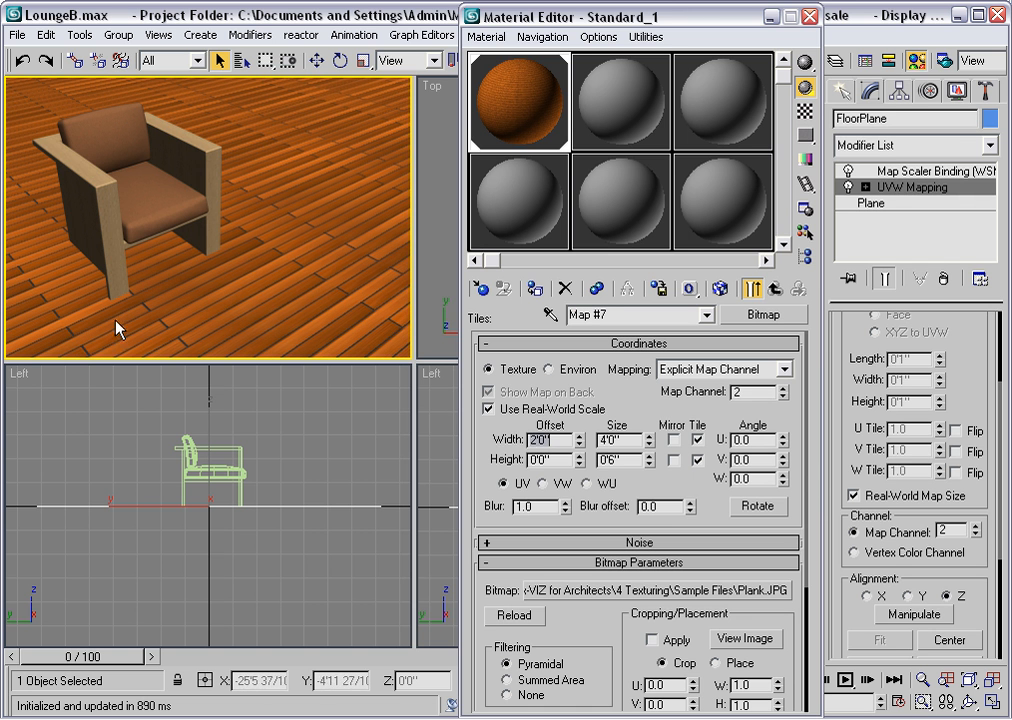
- Close ActiveShade, frame the floor around the chair legs more closely in Perspective, and restart ActiveShade there
right_click(130, 205)
click(113, 190)
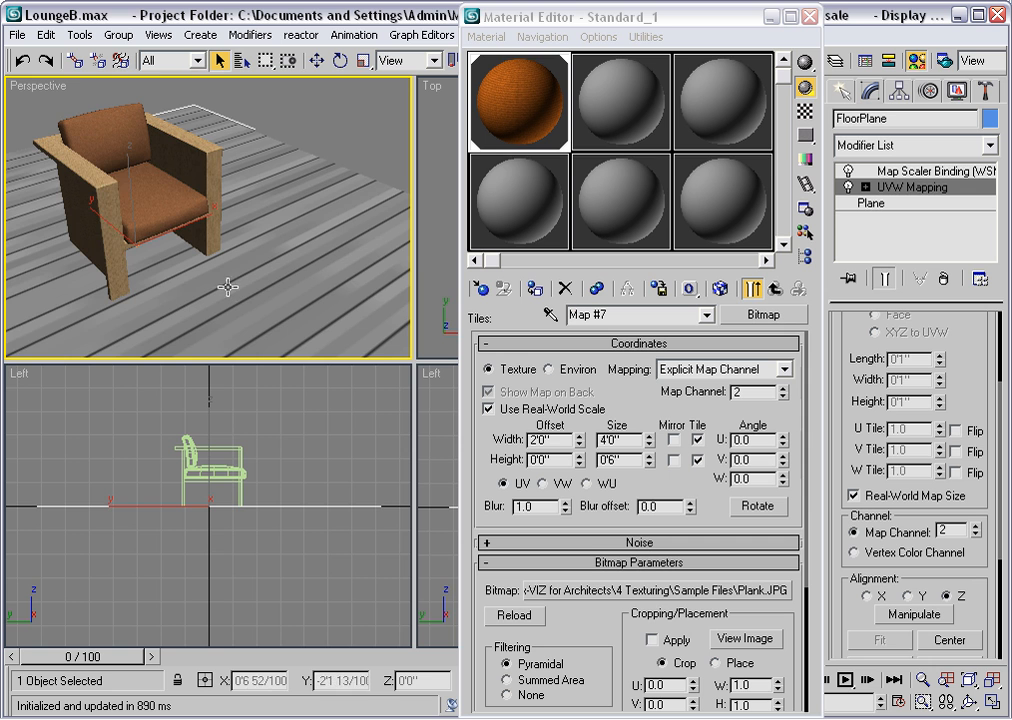
mouse_move(237, 296)
middle_down()
mouse_move(255, 267)
mouse_move(238, 276)
mouse_move(242, 261)
middle_up()
scroll(230, 285, up, 3)
click(42, 86)
mouse_move(72, 99)
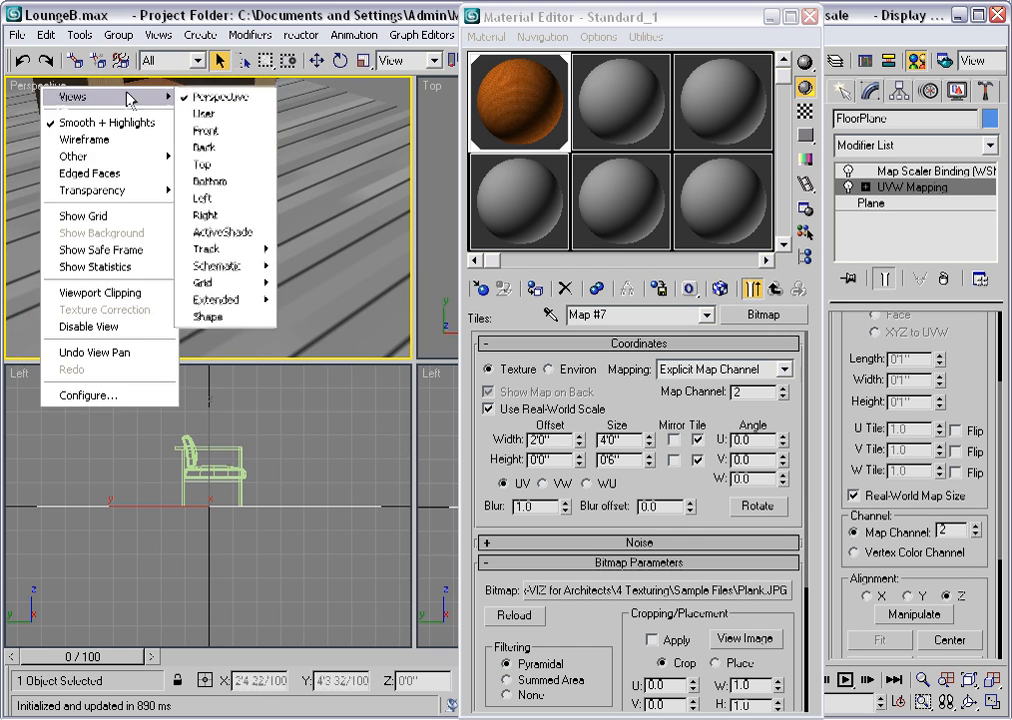
click(215, 235)
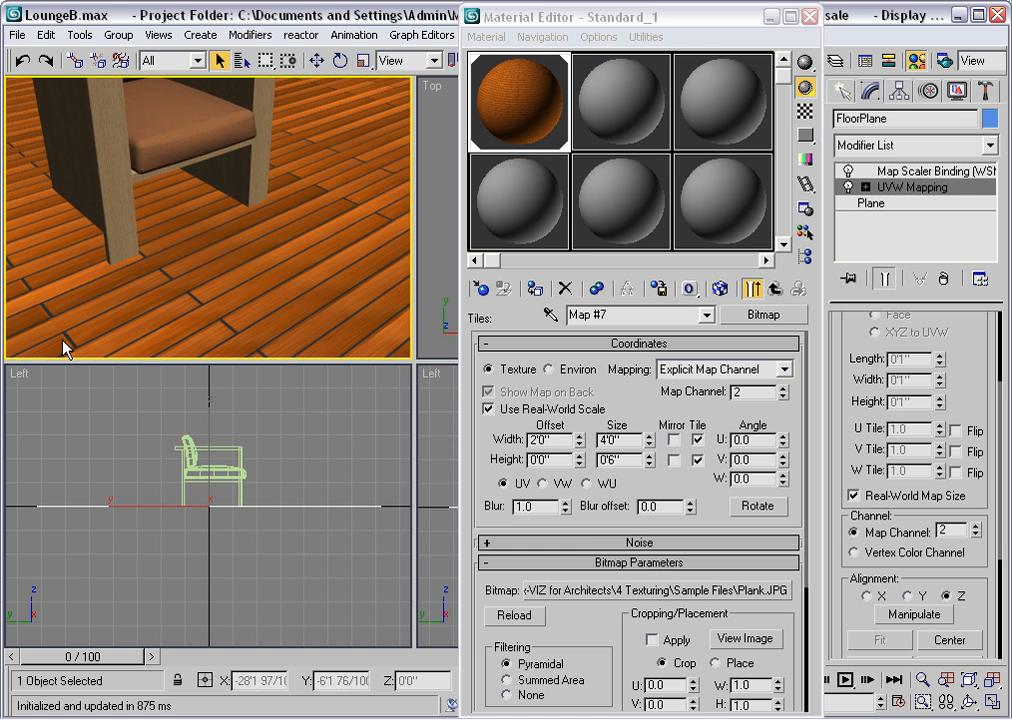
- Set the plank bitmap's width offset to 2'1"
click(533, 462)
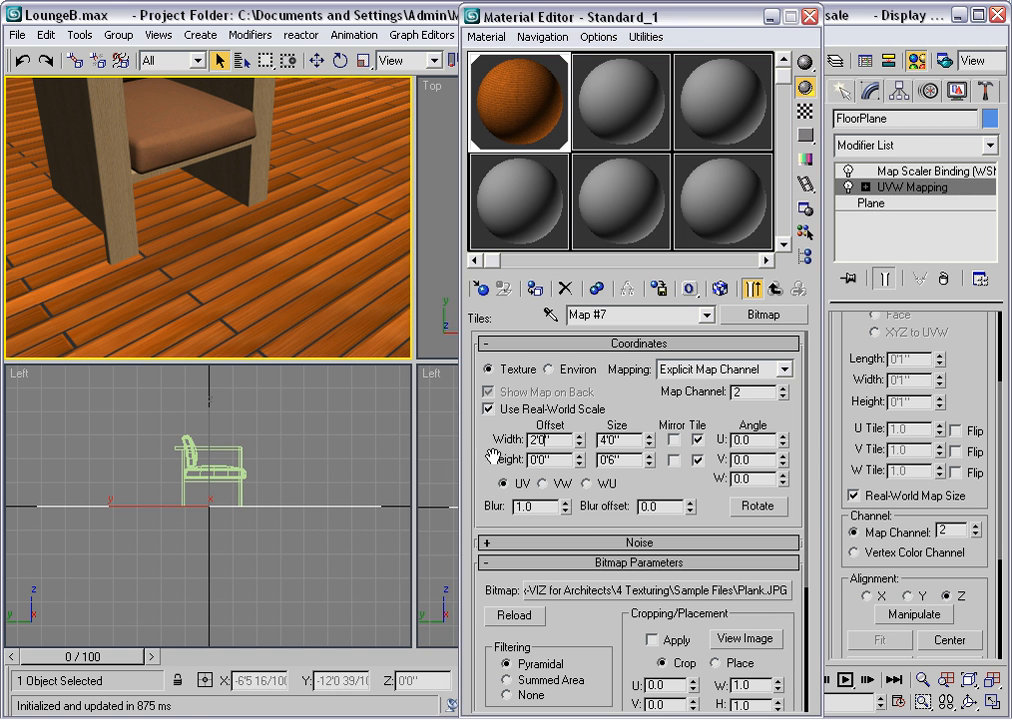
key(BackSpace)
text(1)
key(Return)
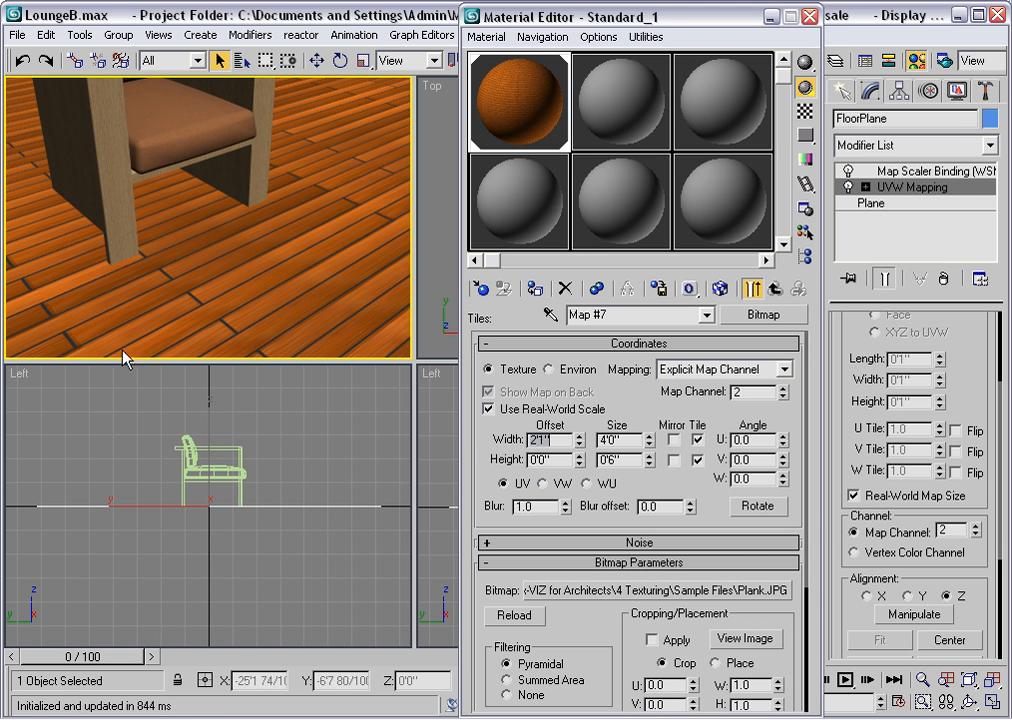
- Reduce the plank bitmap's width offset to 2'0 1/2"
click(536, 441)
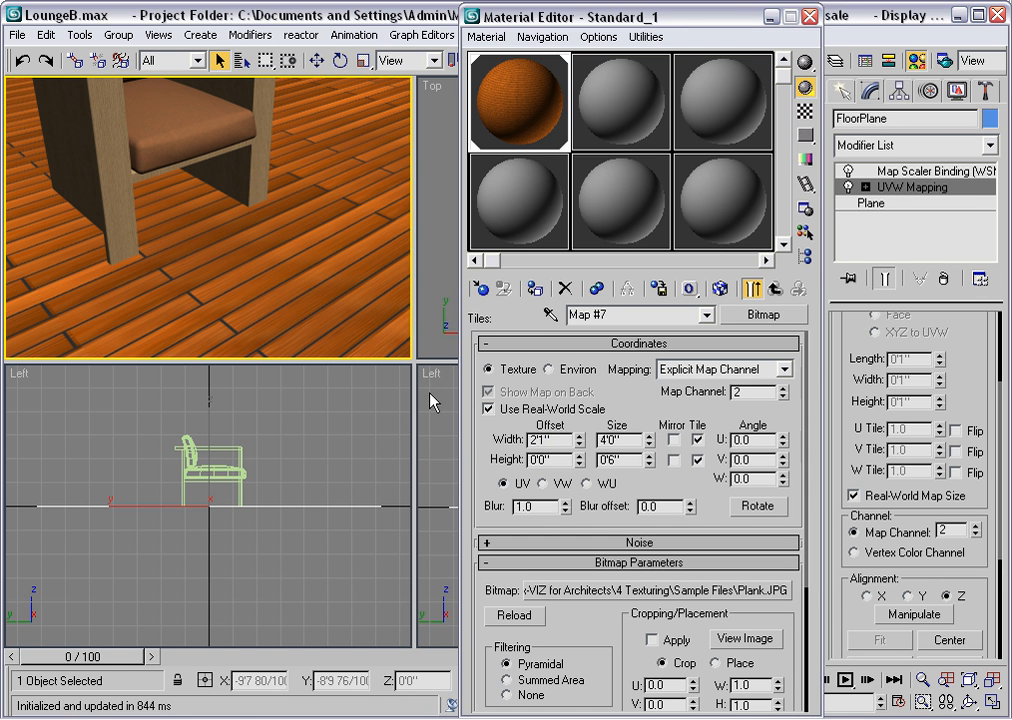
text(/2)
key(Return)
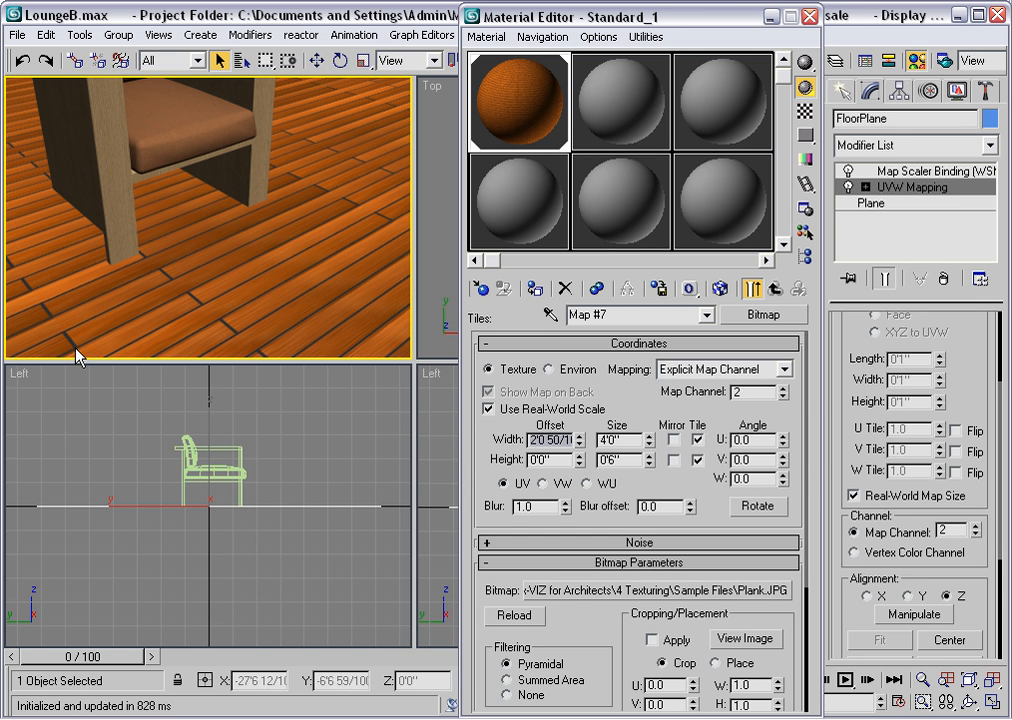
- Return to the parent Tiles map and set its grout gaps to 0.001 horizontal and 0.01 vertical
click(774, 290)
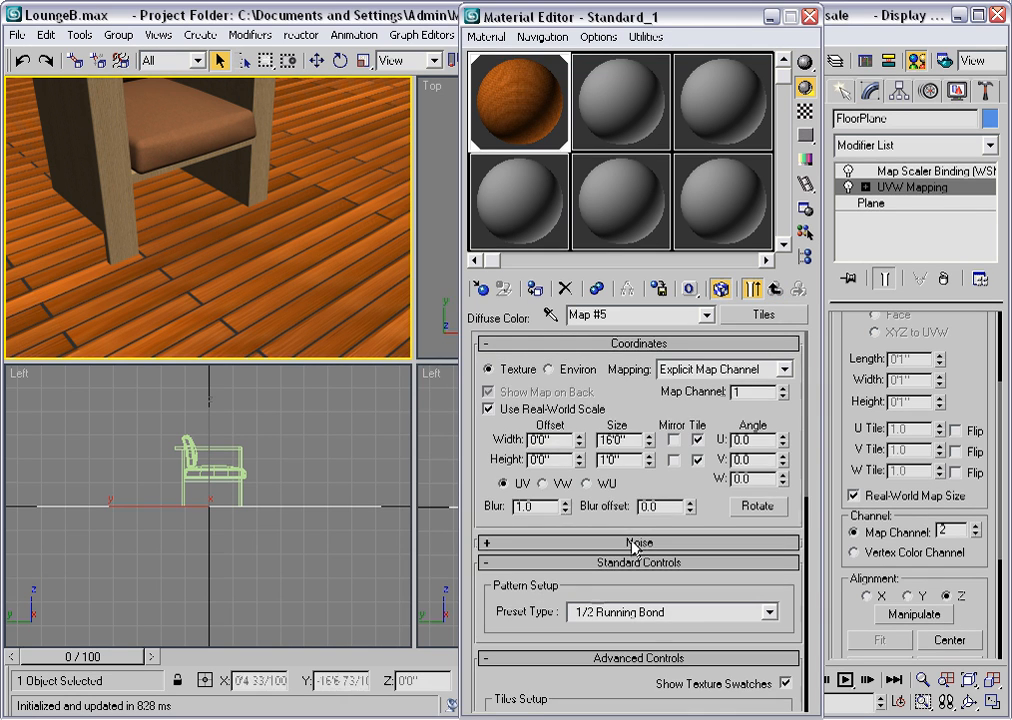
drag(596, 593, 590, 234)
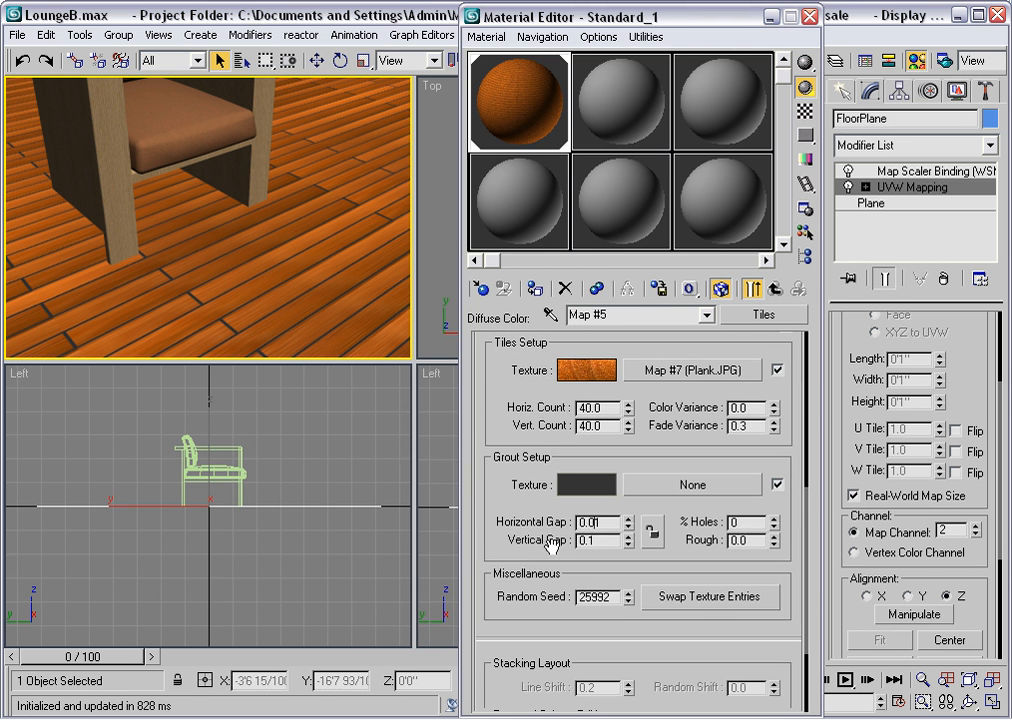
text(0.)
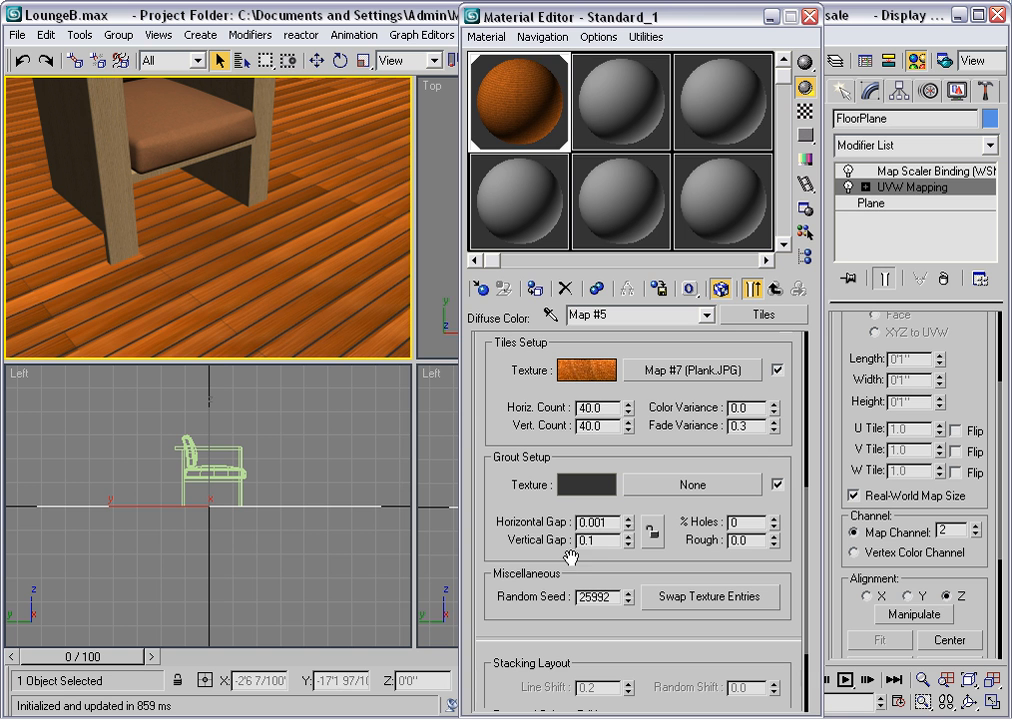
text(0)
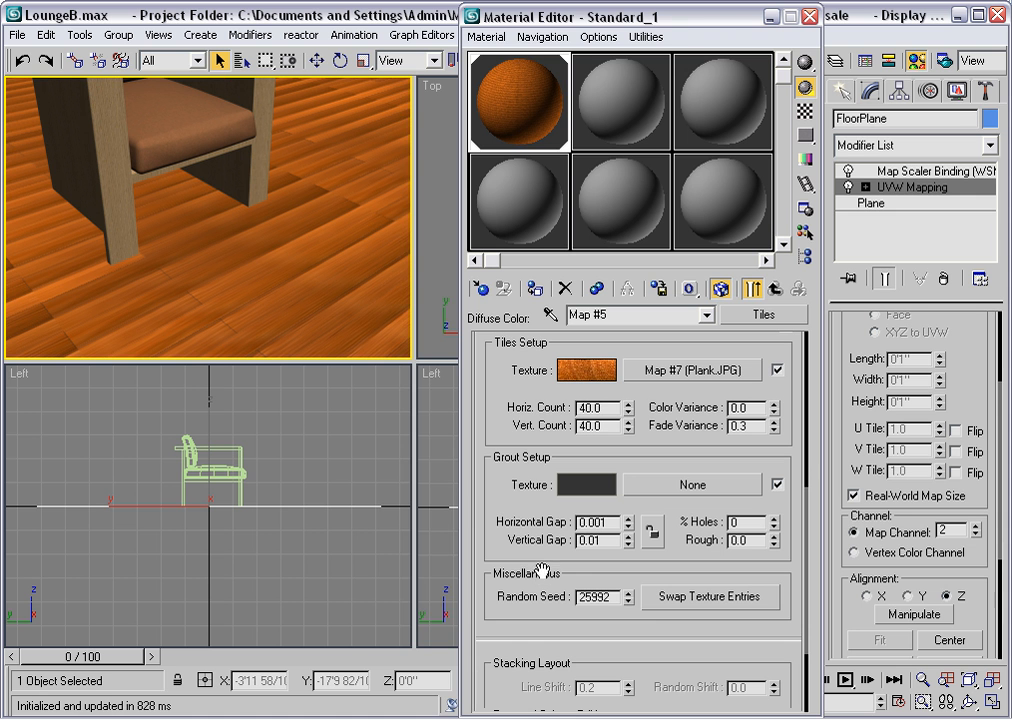
- Widen the grout gaps to 0.005 horizontal and 0.05 vertical
text(5)
click(594, 542)
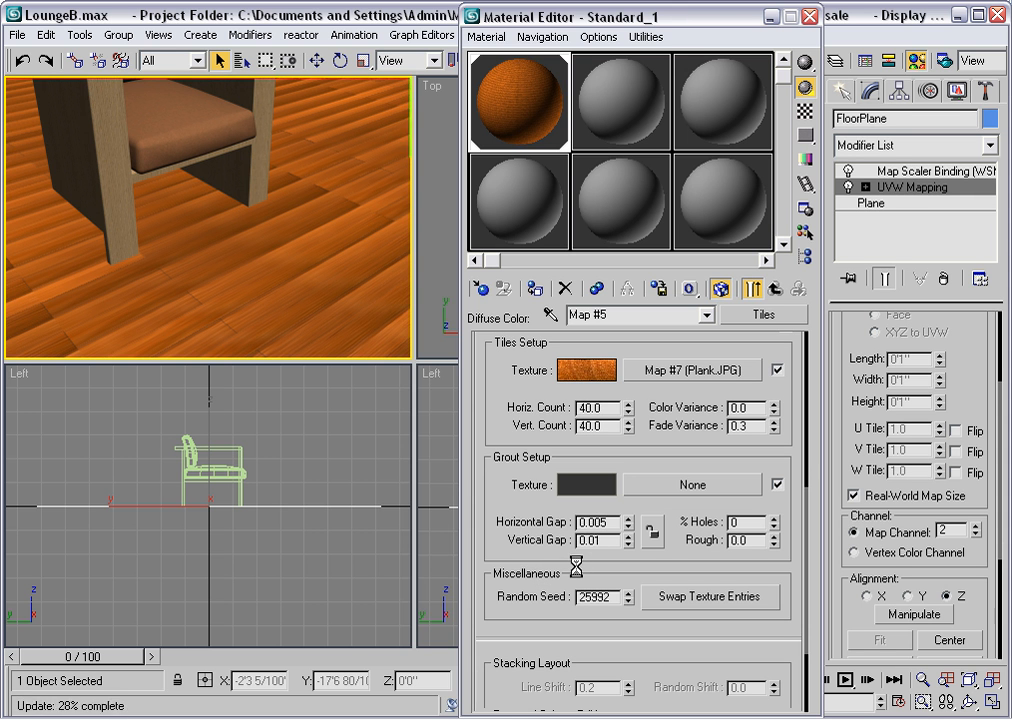
text(5)
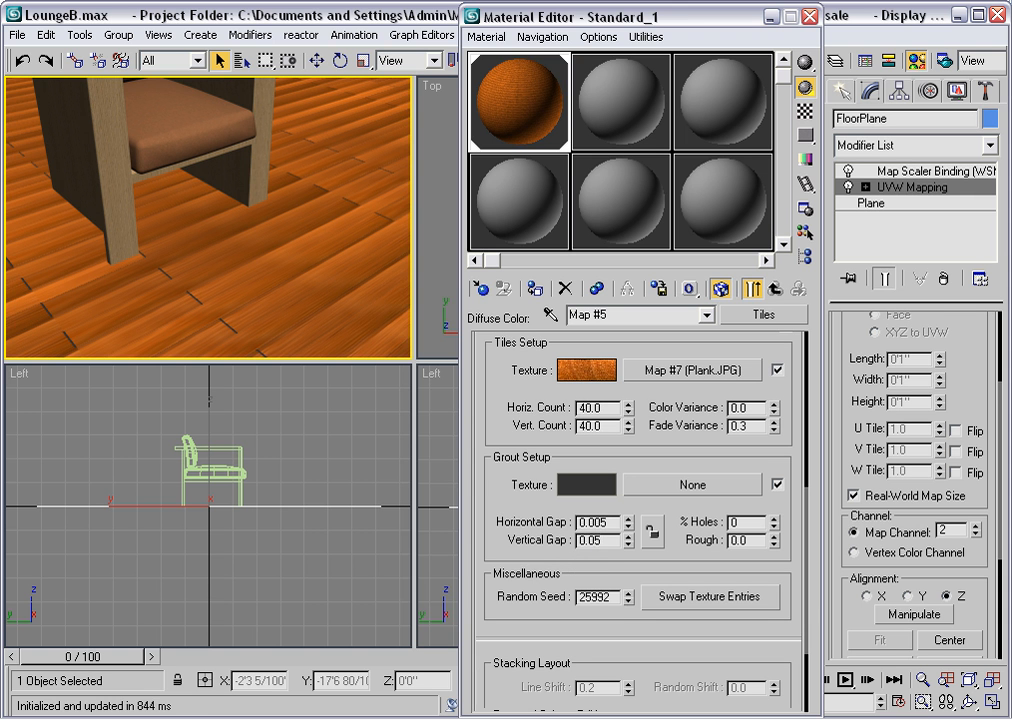
key(Return)
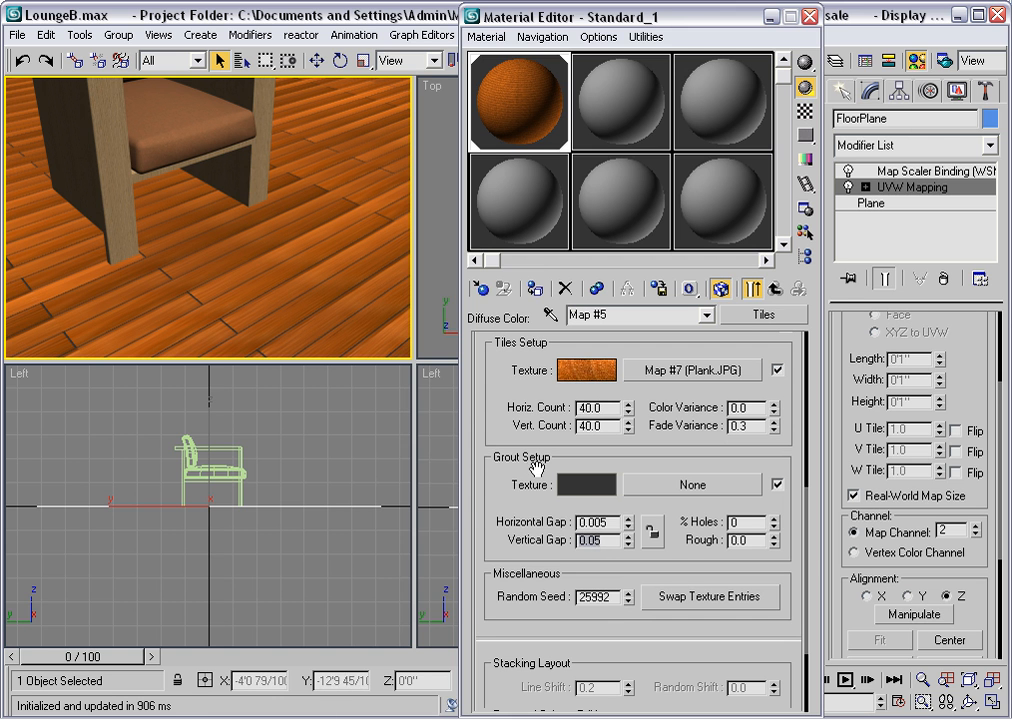
- Change the grout color to a dark brown with hue 22, saturation 176 and value 115
click(582, 489)
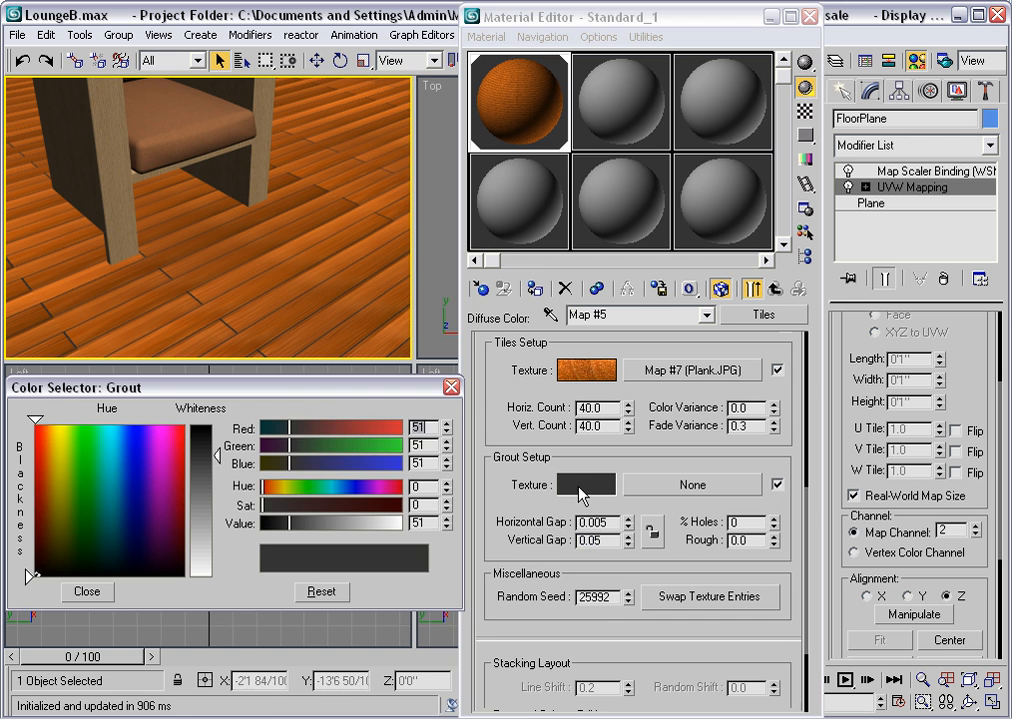
drag(66, 476, 48, 507)
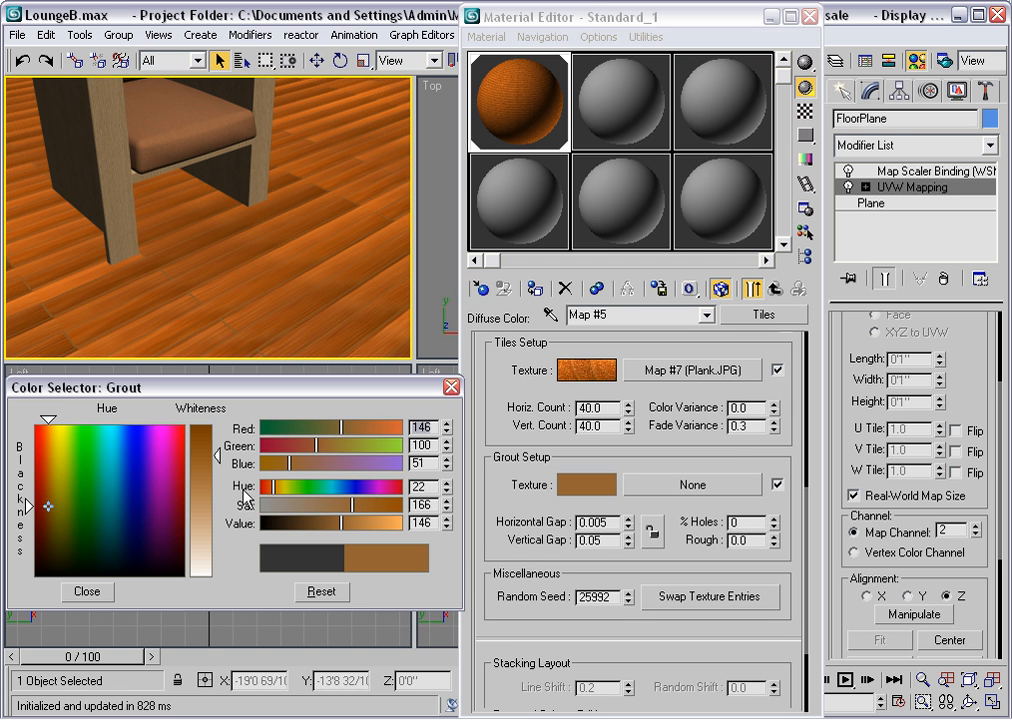
drag(340, 533, 328, 533)
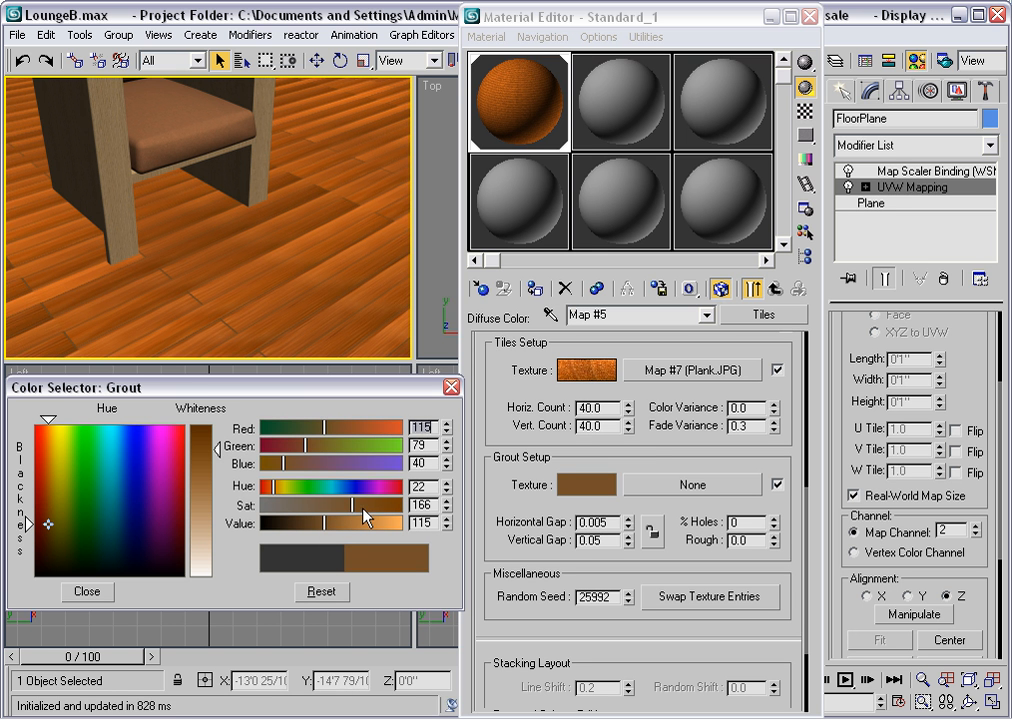
click(358, 507)
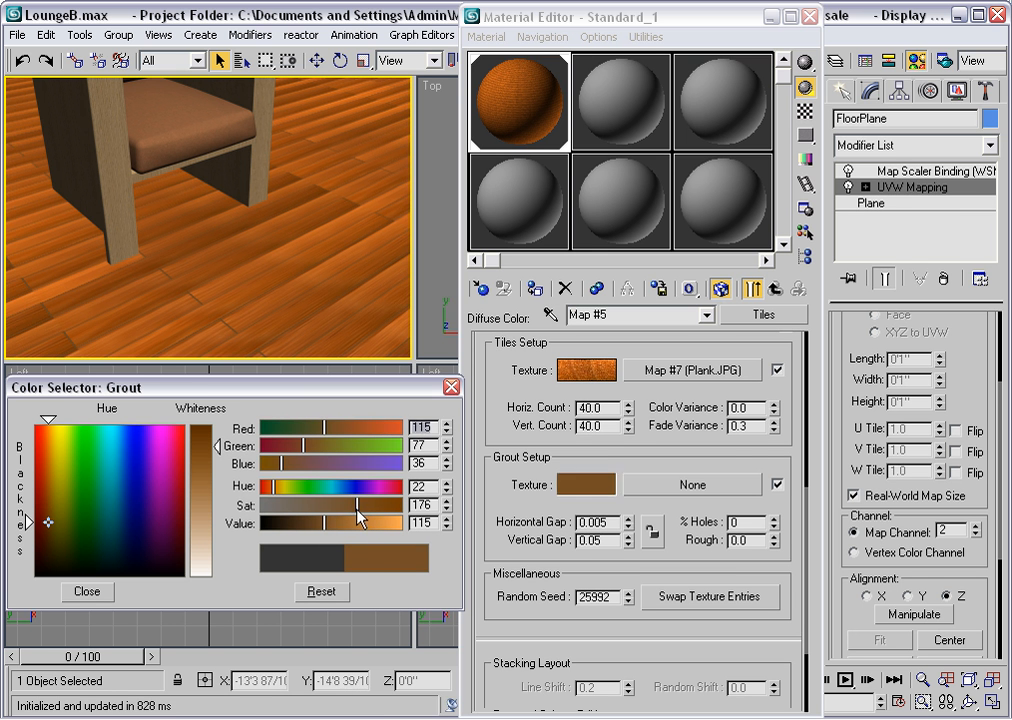